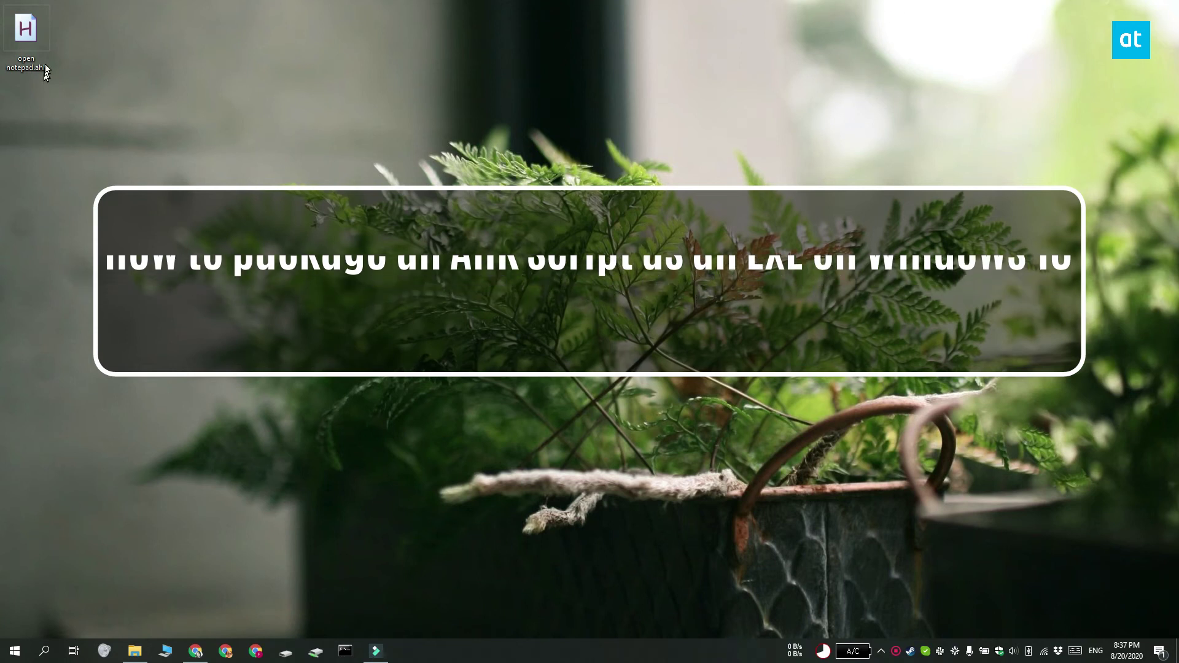
Select open notepad.ahk, then expand the AutoHotkey folder in the Start menu's All apps list.
{"action": "left_click", "coordinate": [28, 42]}
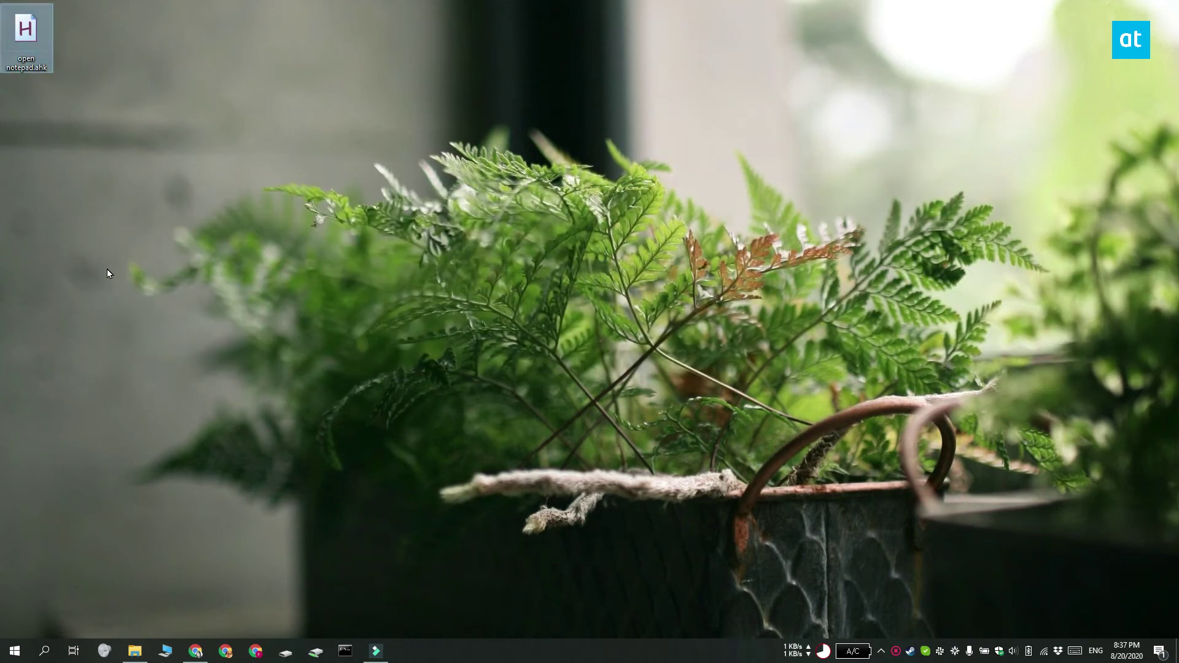
{"action": "key", "text": "super"}
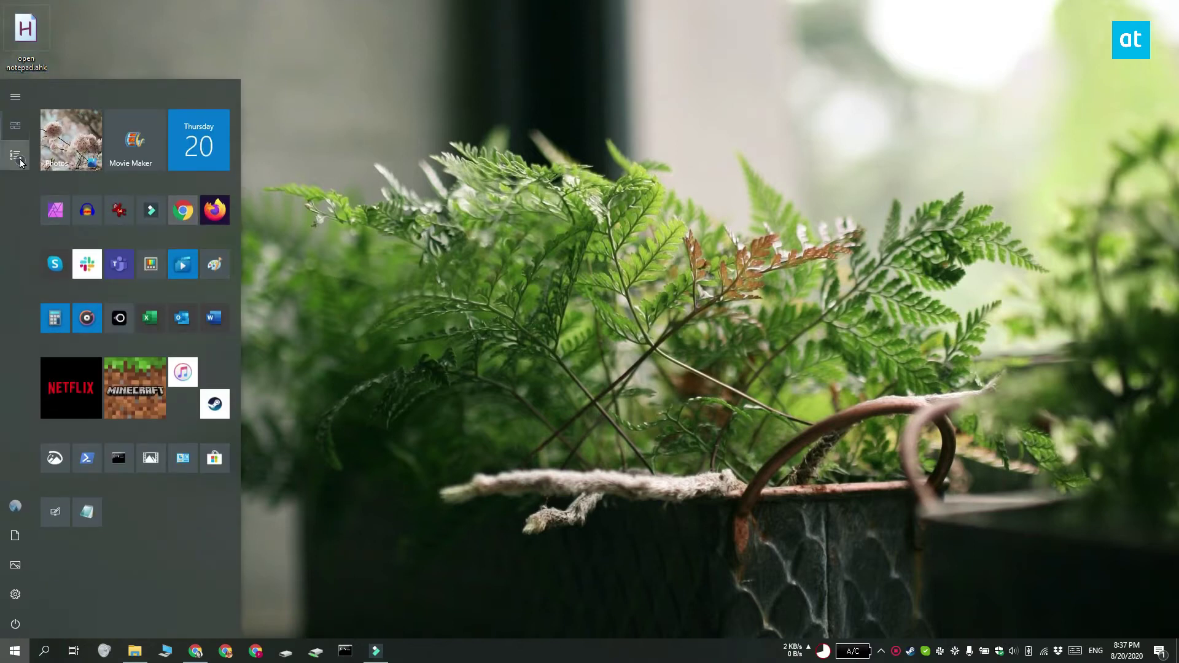
{"action": "left_click", "coordinate": [16, 156]}
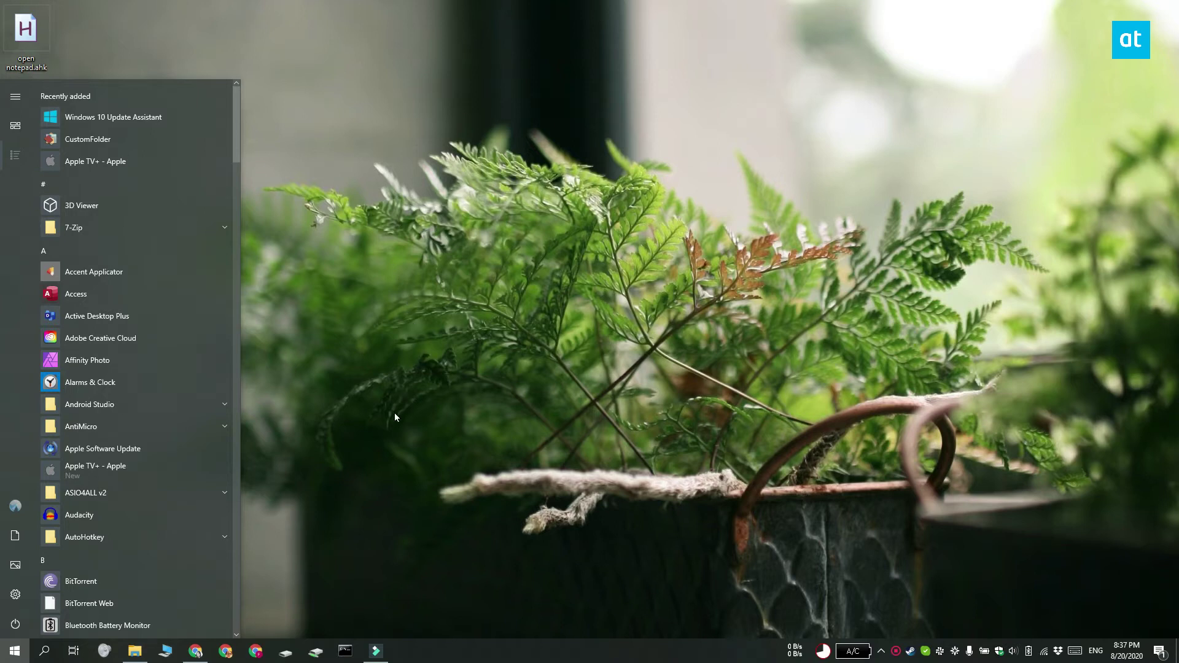
{"action": "left_click", "coordinate": [223, 539]}
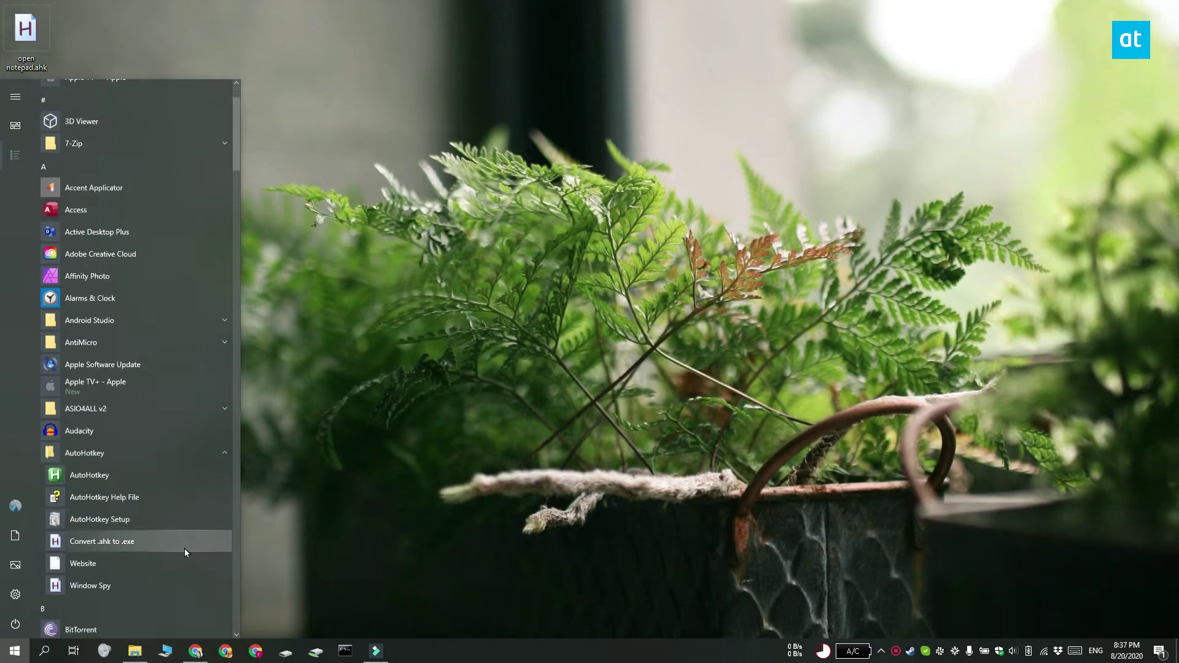
Start Convert .ahk to .exe with Desktop 'open notepad.ahk' as source and myscript.exe as output.
{"action": "left_click", "coordinate": [185, 544]}
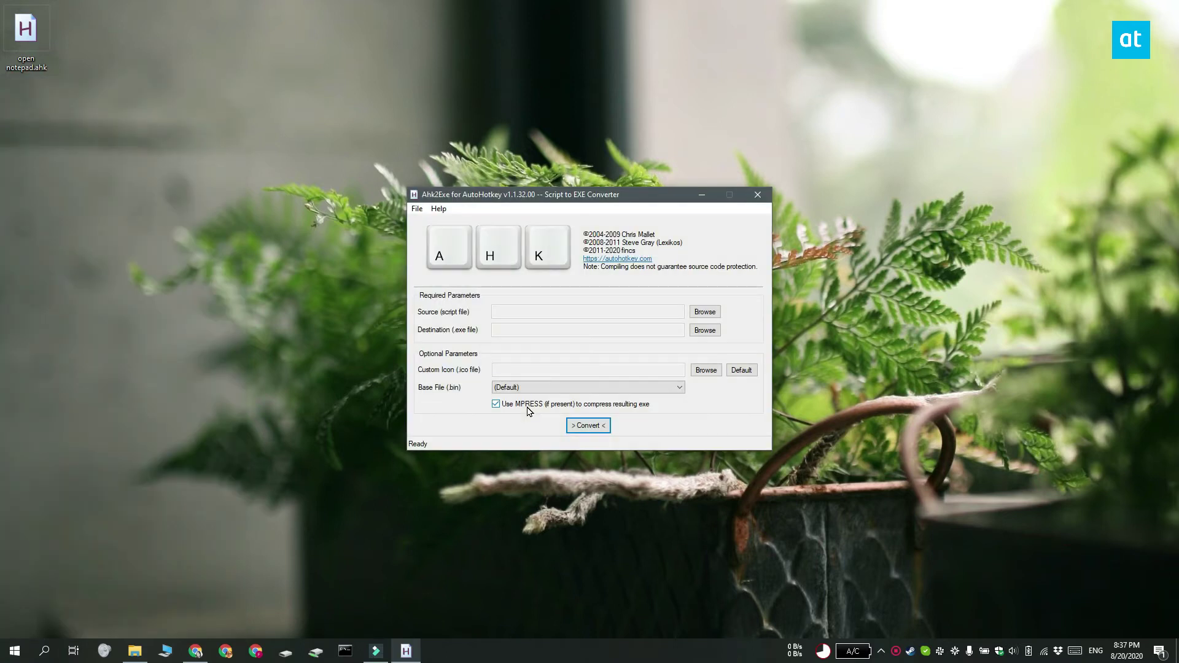
{"action": "left_click", "coordinate": [700, 313]}
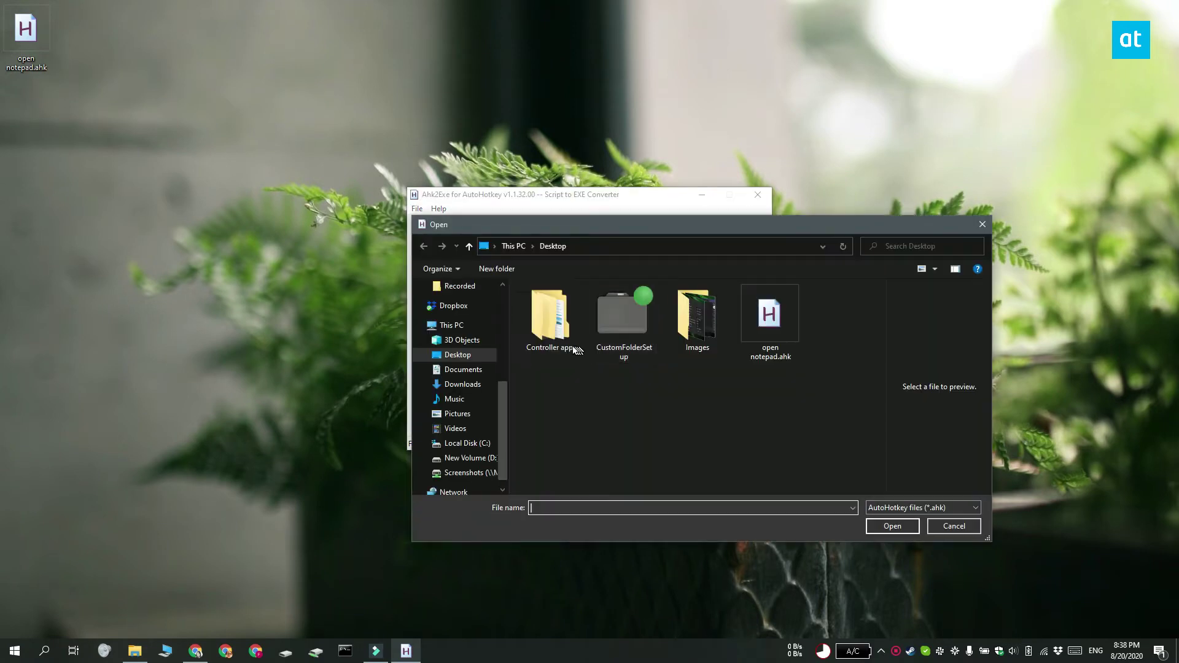
{"action": "left_click", "coordinate": [770, 323]}
{"action": "left_click", "coordinate": [890, 526]}
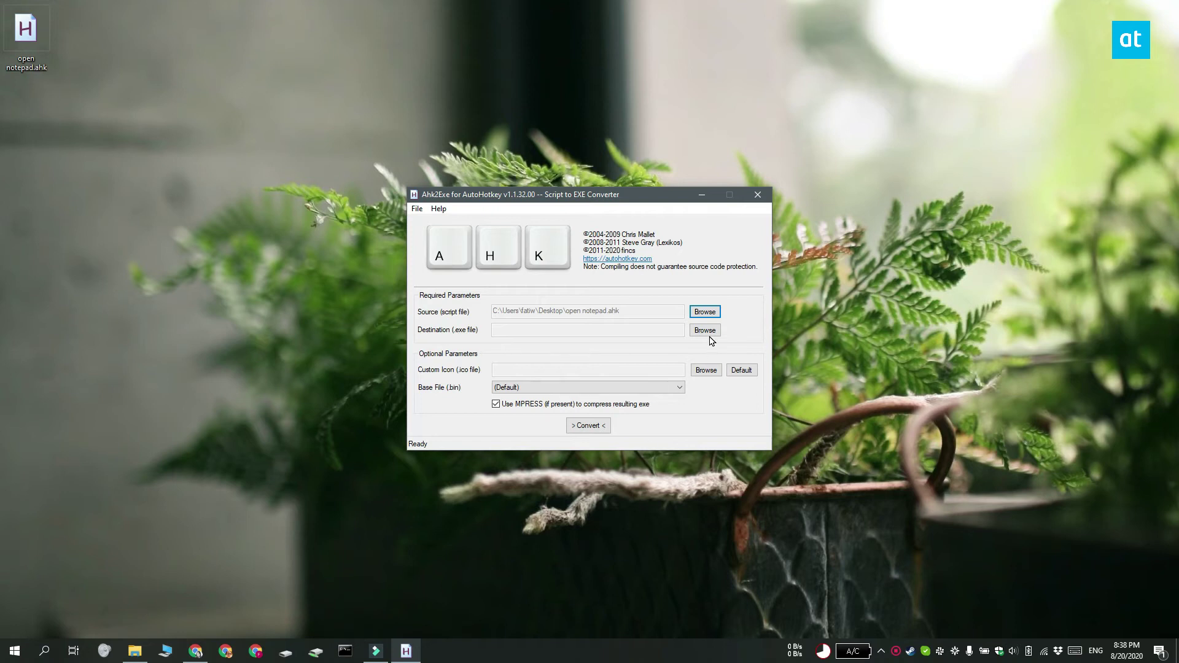
{"action": "left_click", "coordinate": [705, 331]}
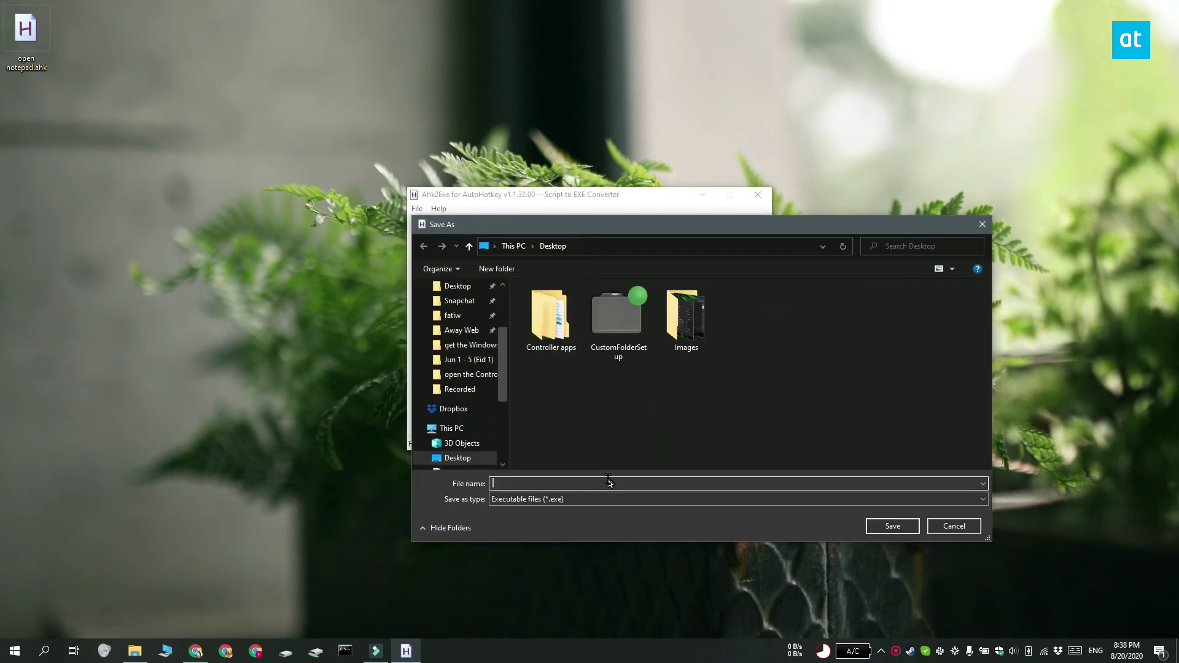
{"action": "type", "text": "myscr"}
{"action": "type", "text": "ipt"}
{"action": "left_click", "coordinate": [892, 526]}
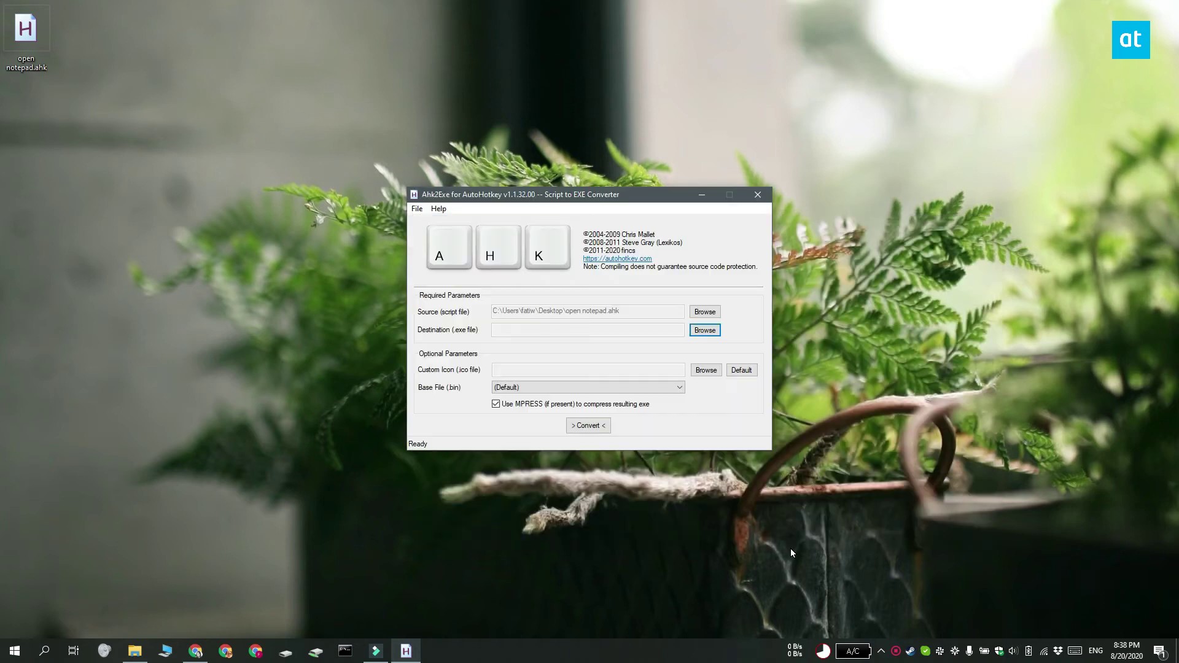
Convert the script to myscript.exe, dismiss the completion message, and close Ahk2Exe.
{"action": "left_click", "coordinate": [588, 429]}
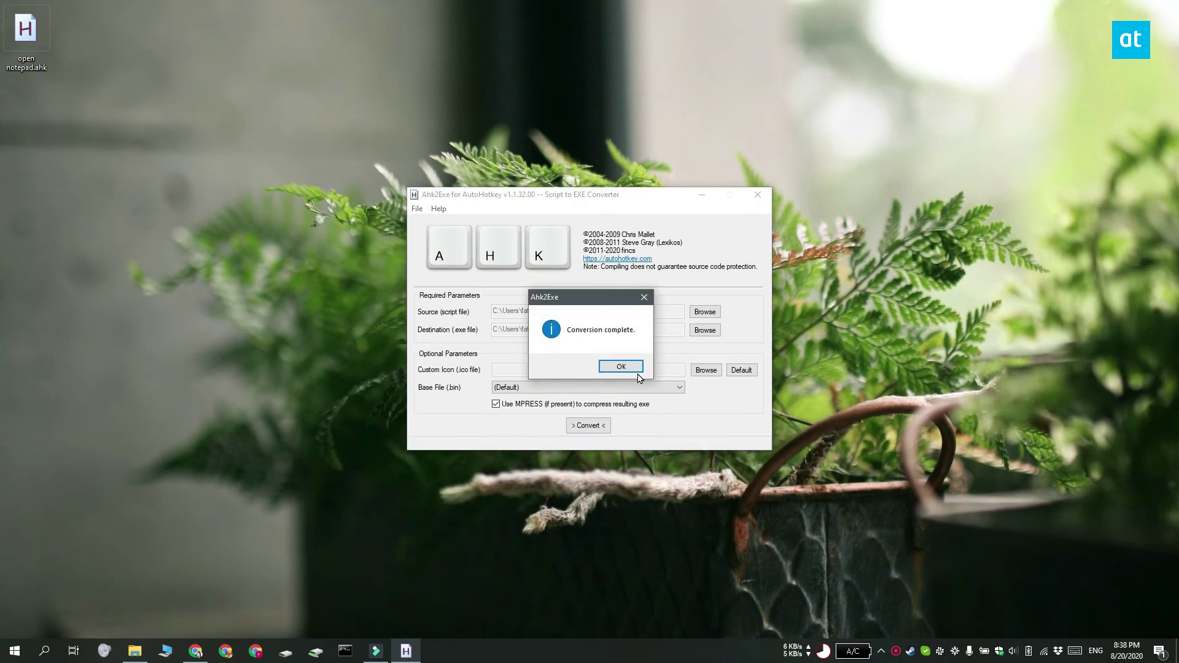
{"action": "left_click", "coordinate": [622, 368]}
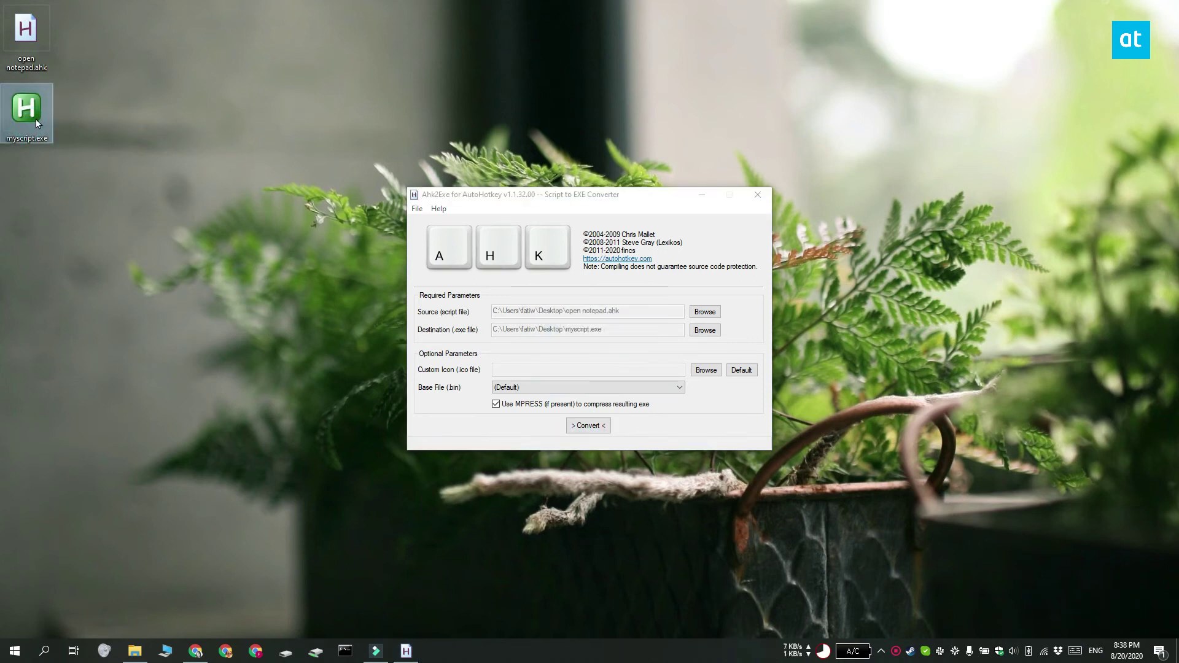
{"action": "left_click", "coordinate": [756, 197]}
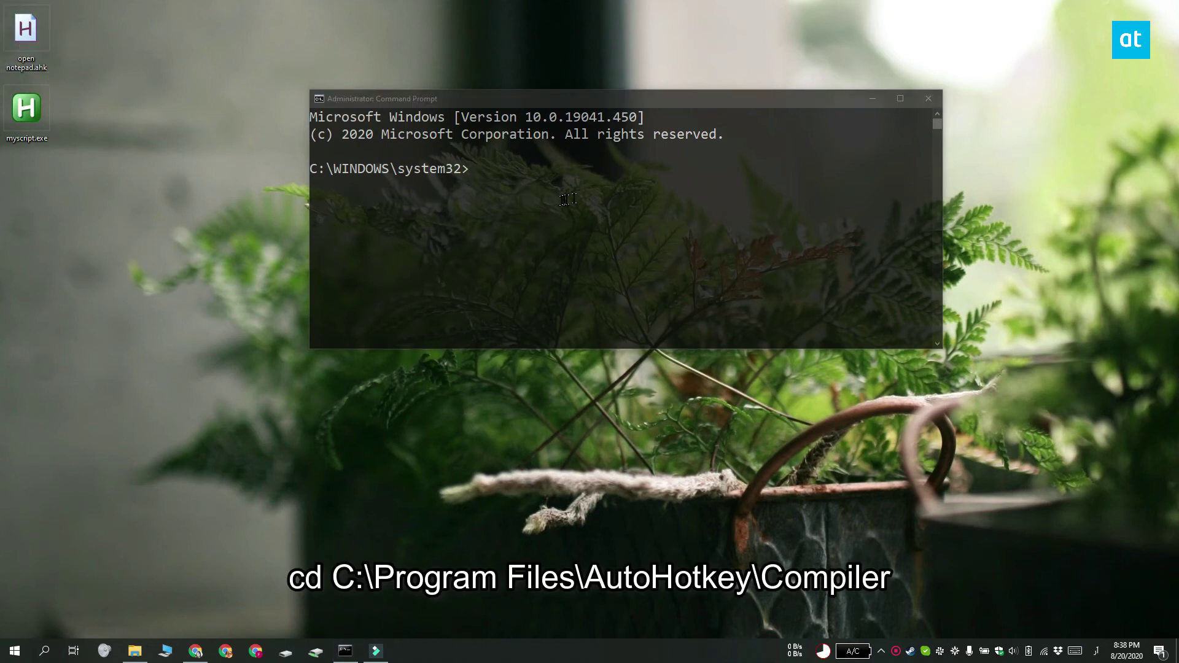
Run cd C:\Program Files\AutoHotkey\Compiler, then Ahk2Exe.exe /in on the Desktop 'open notepad.ahk'.
{"action": "left_click", "coordinate": [598, 99]}
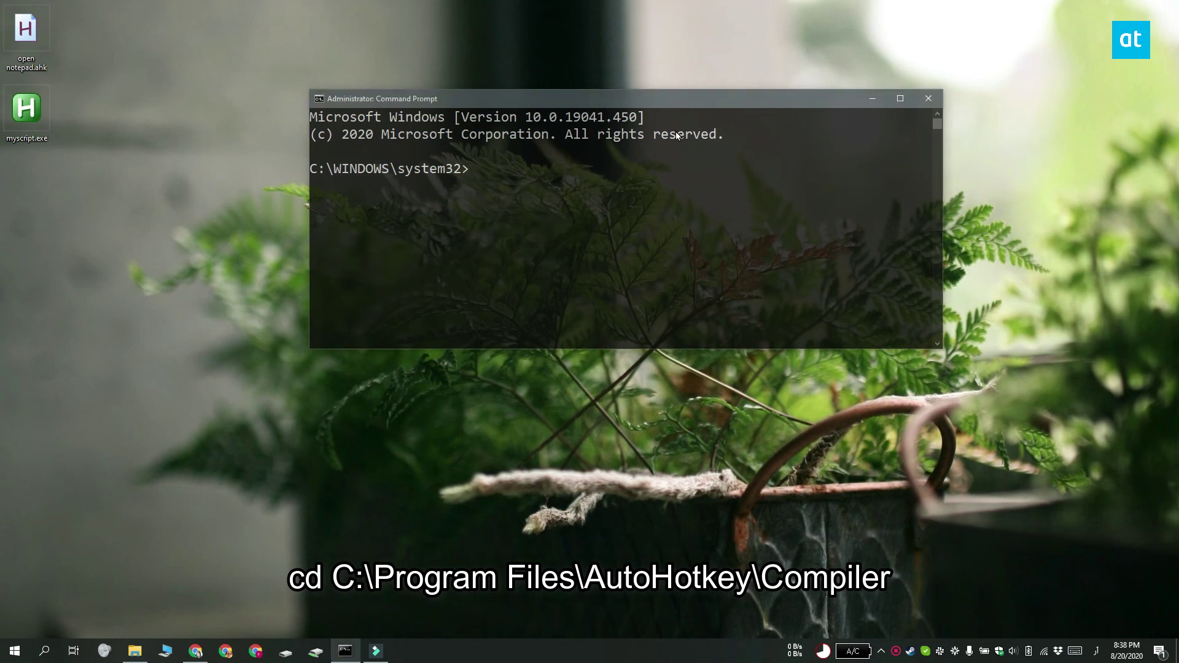
{"action": "type", "text": "cd C:\\Program Files\\AutoHotkey\\Compiler"}
{"action": "key", "text": "Return"}
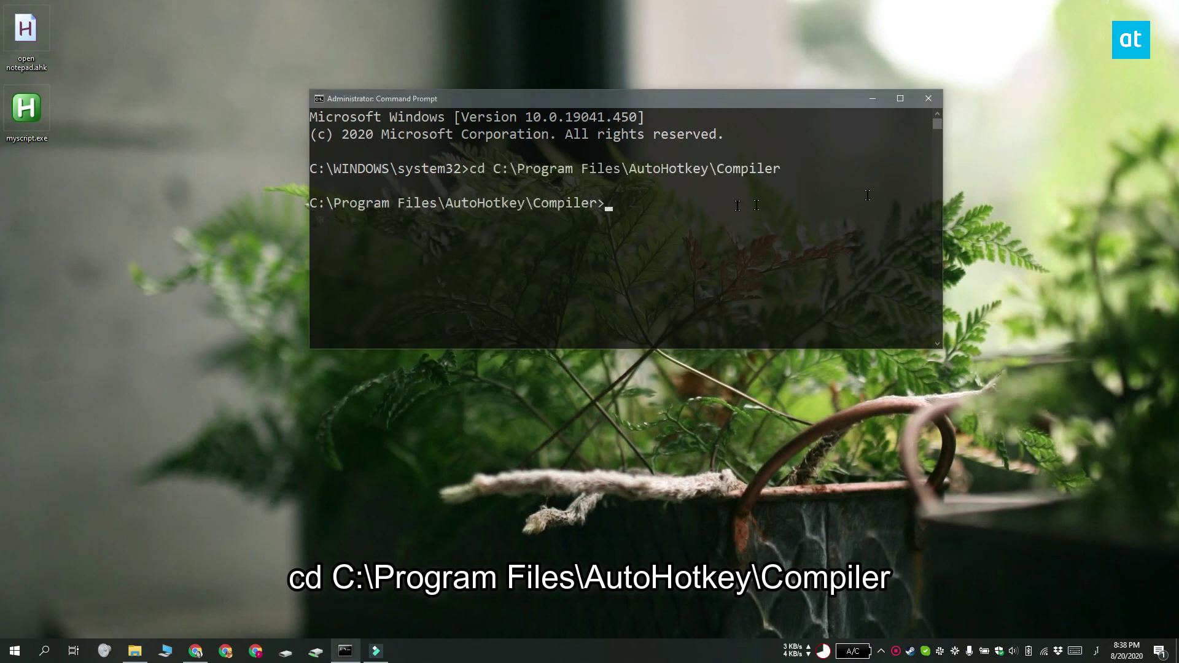
{"action": "type", "text": "Ahk2Exe.exe /in \"C:\\Users\\fatiw\\Desktop\\open notepad.ahk\""}
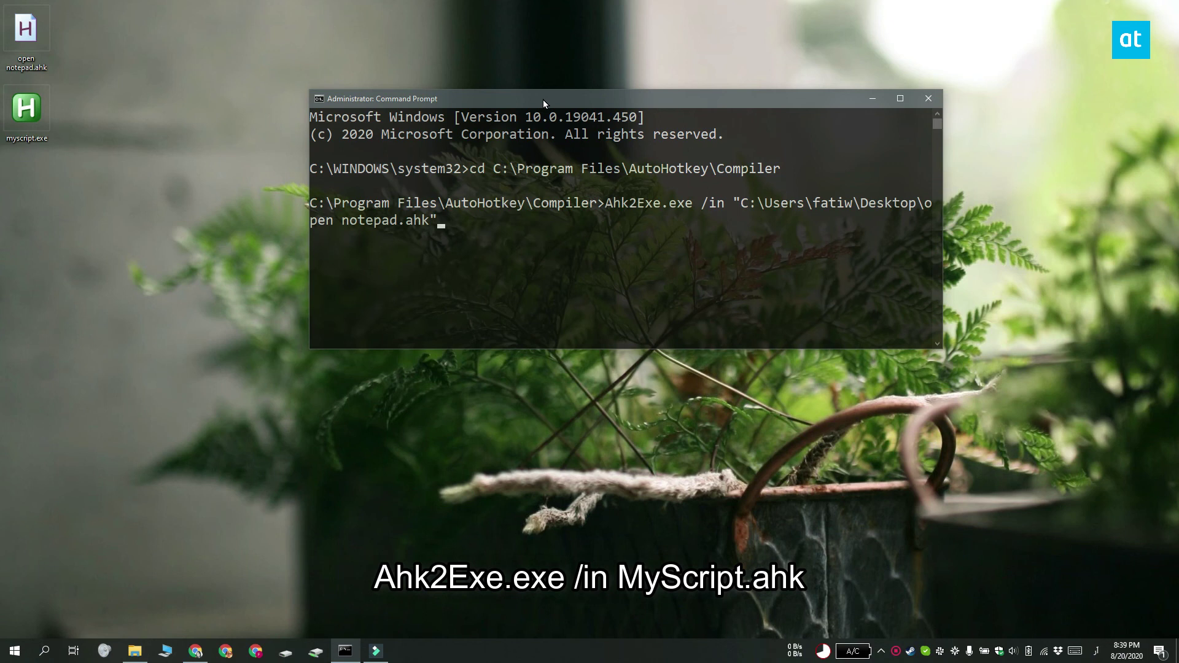
{"action": "key", "text": "Return"}
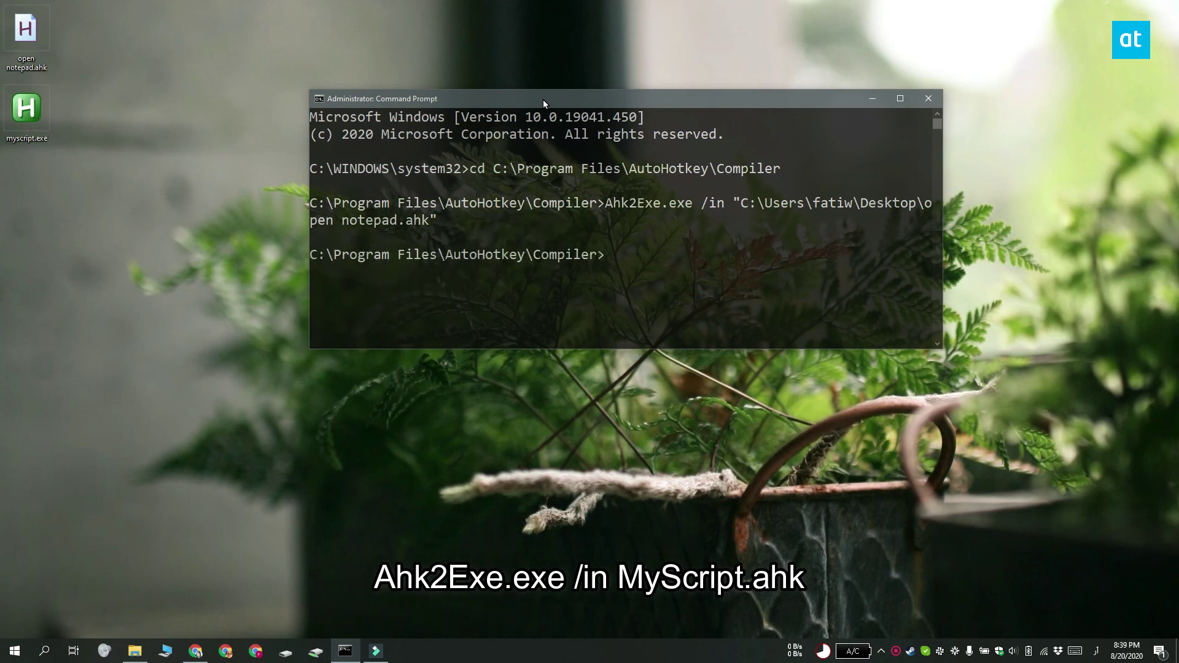